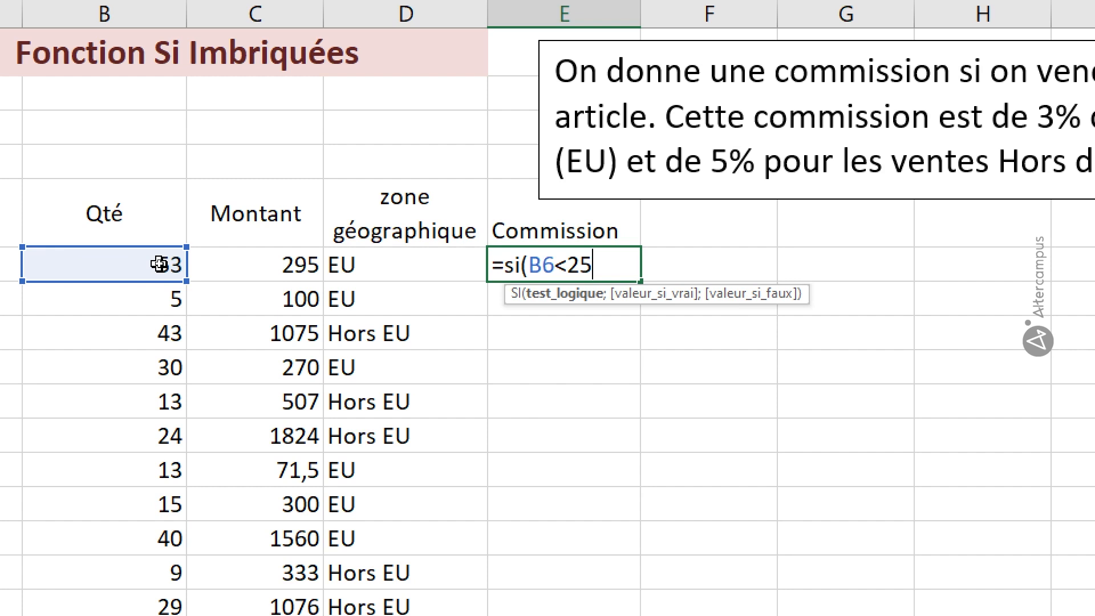
Continue E6's formula so it returns 0 when B6<25, otherwise nesting a second SI that tests D6="EU"
type(";0")
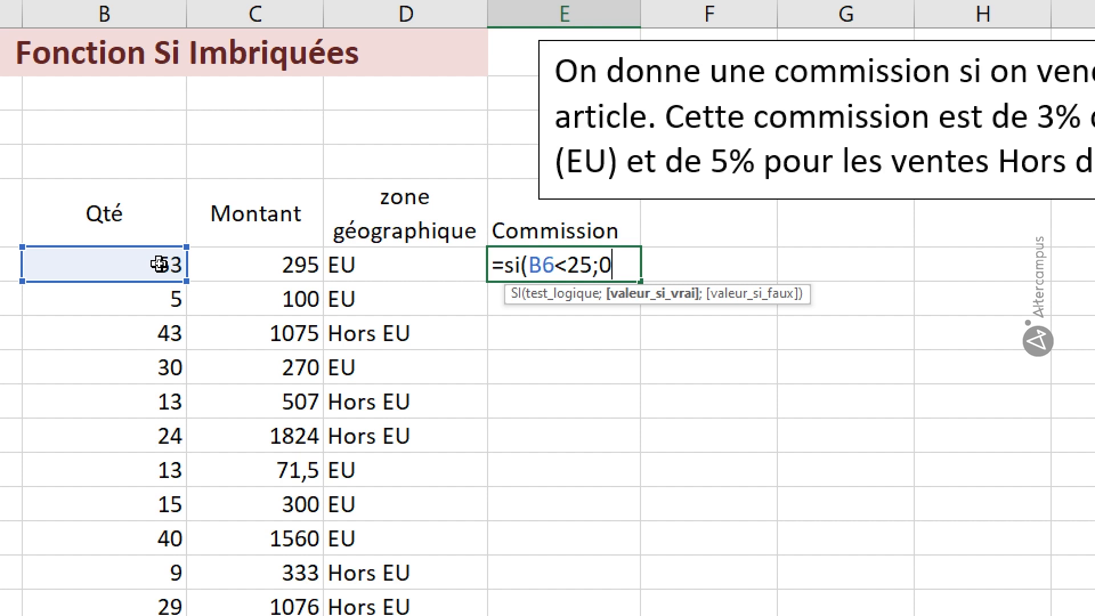
type(";")
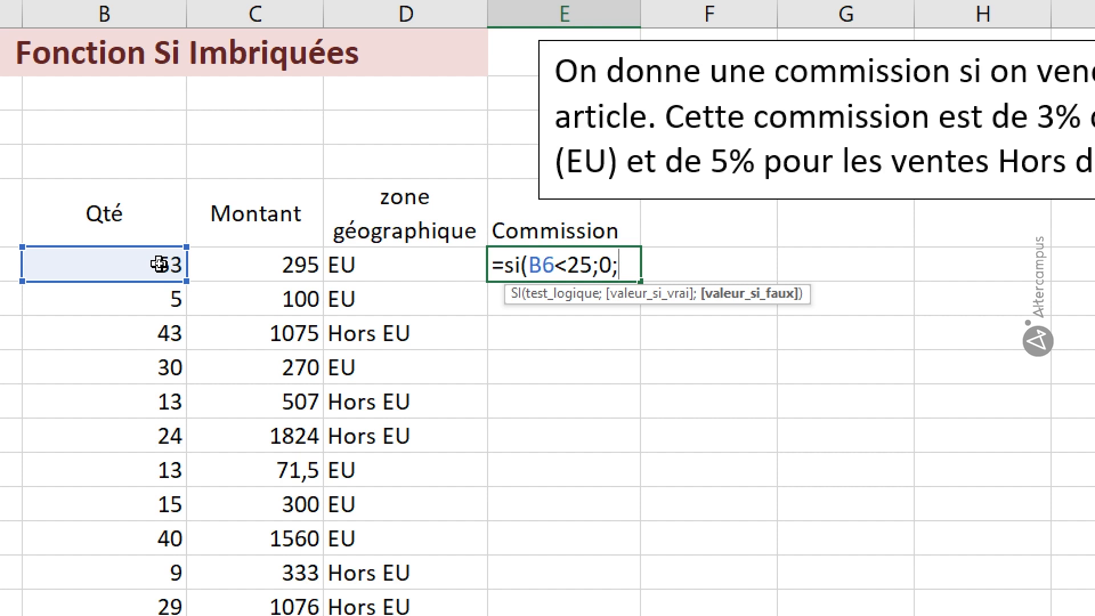
type("si(")
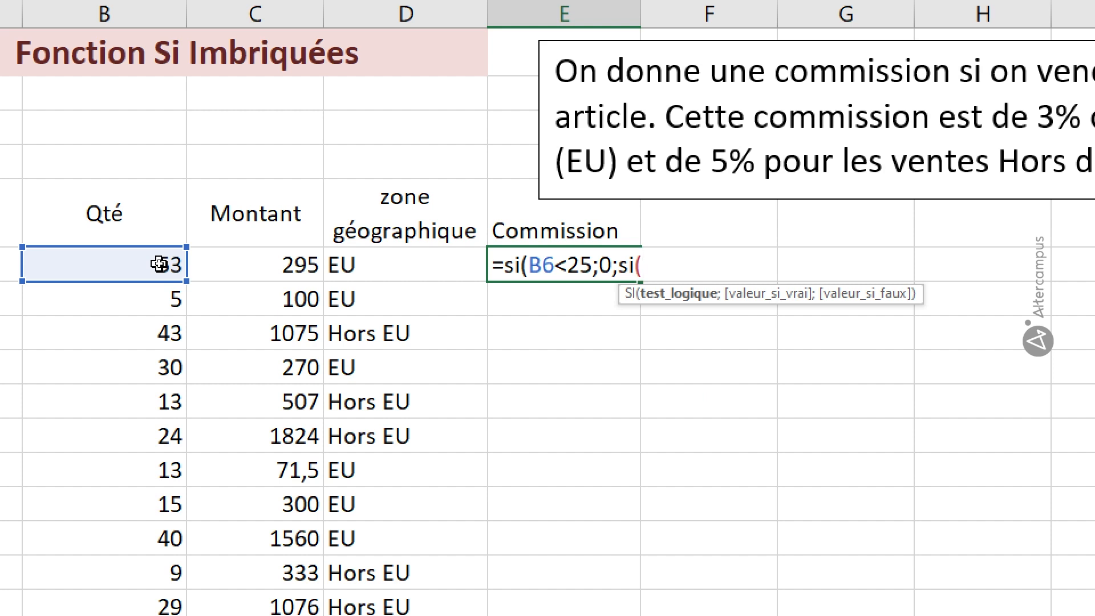
left_click(356, 264)
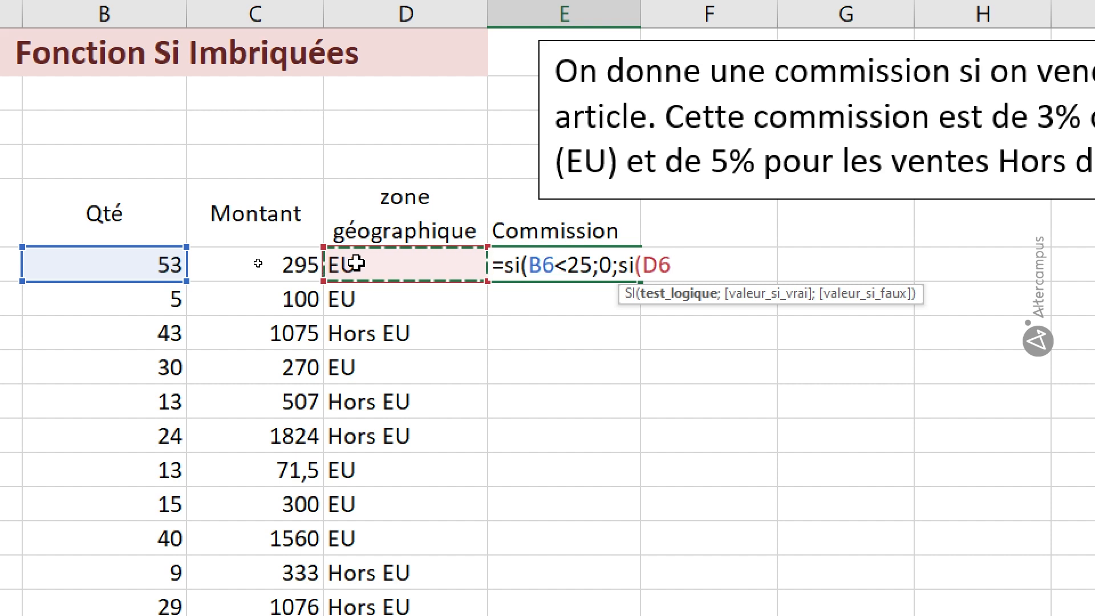
type("=\"EU")
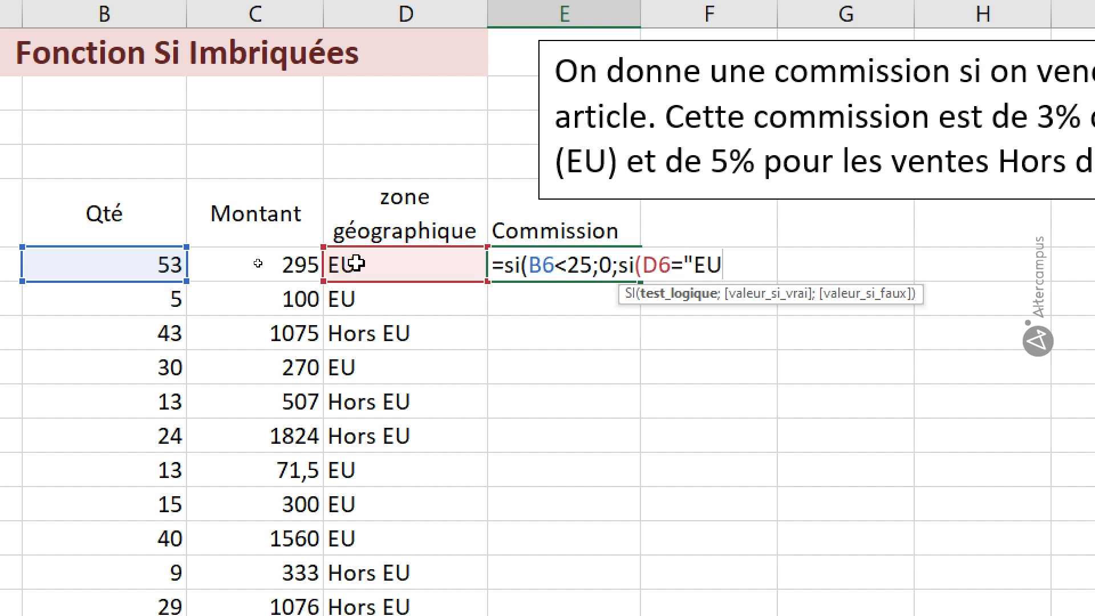
type("\";")
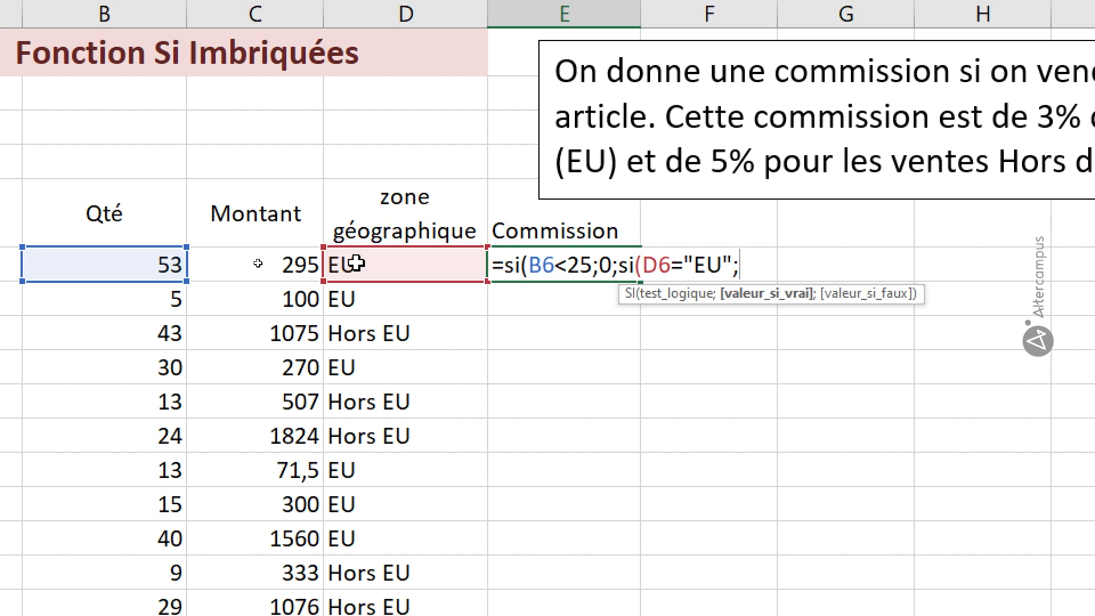
type("3%*")
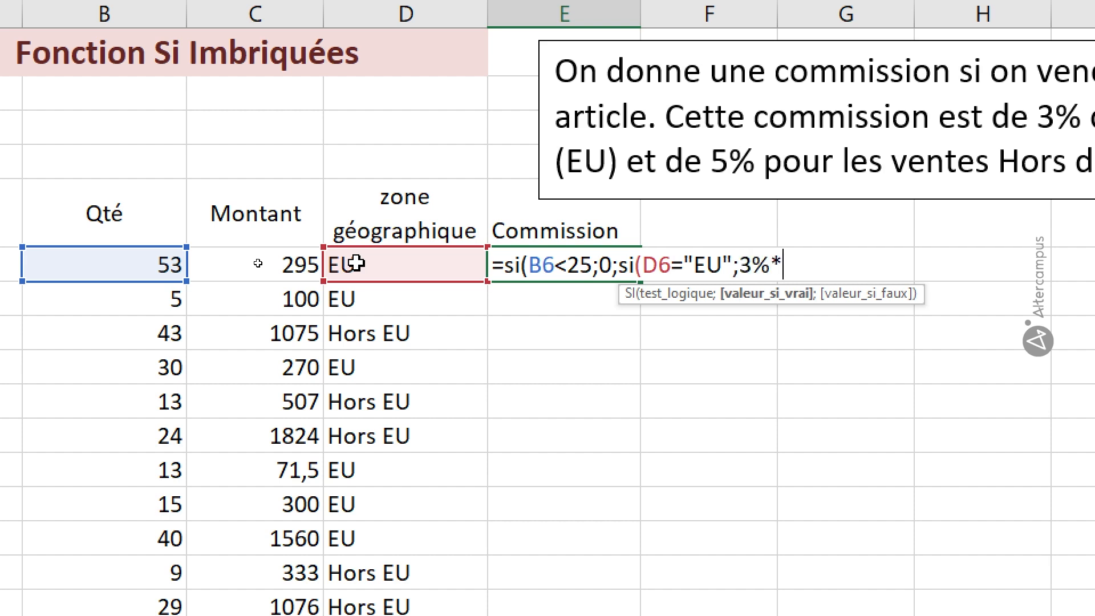
Complete the nested SI with 3%*C6 if true and 5%*C6 if false, close both functions and enter the formula
left_click(285, 263)
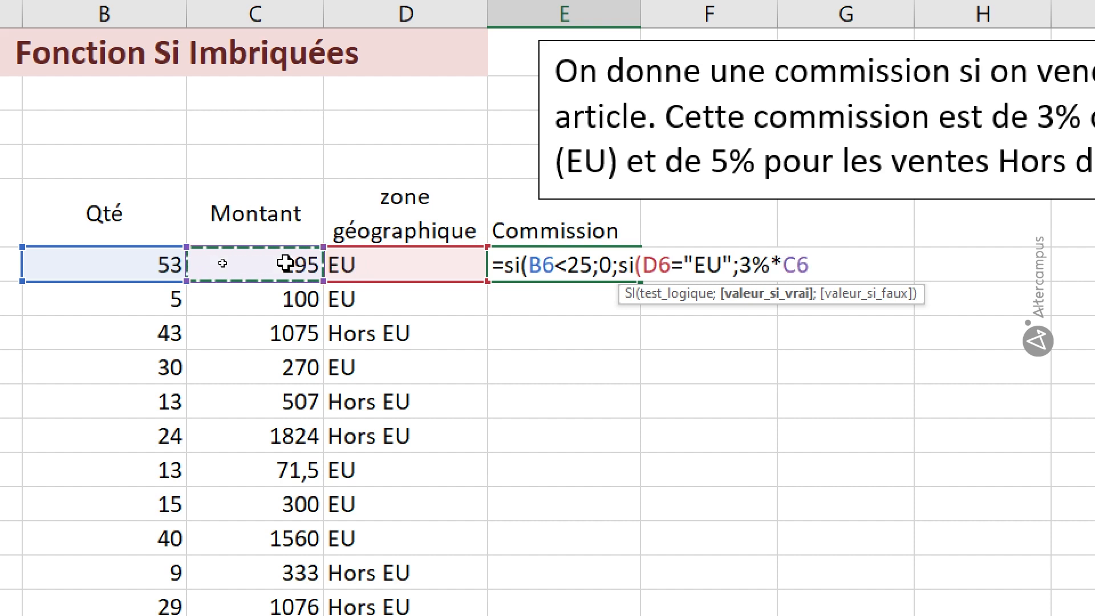
type(";")
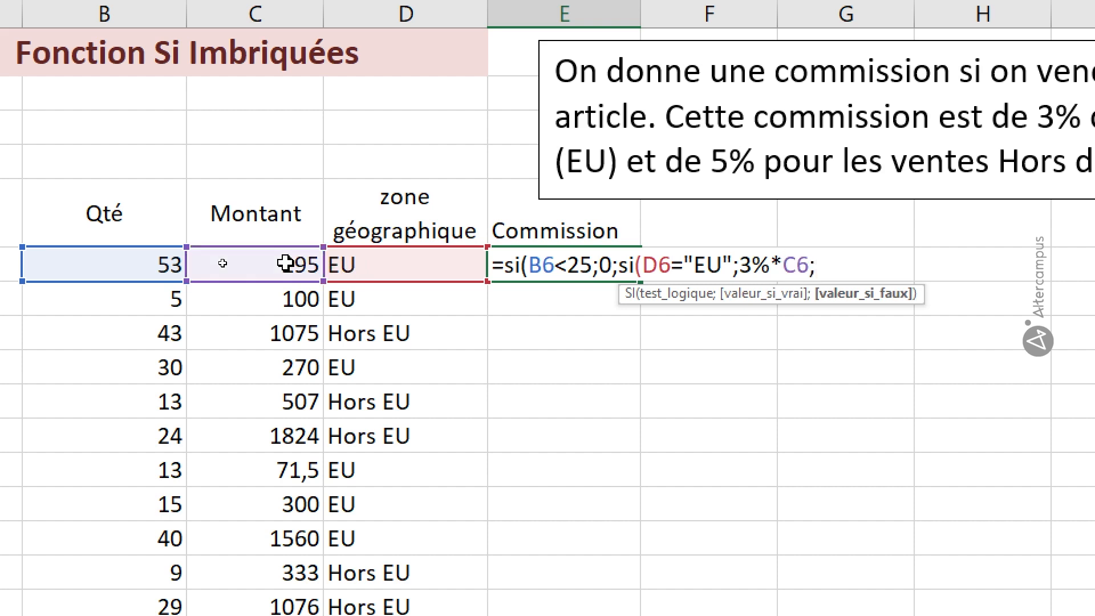
type("5%*")
left_click(285, 263)
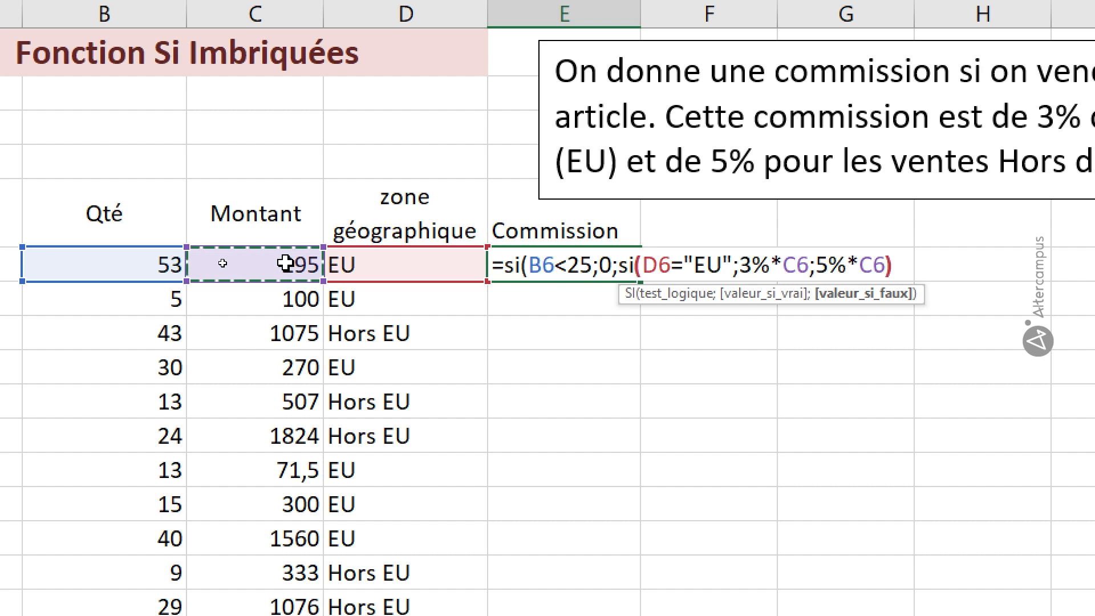
type(")")
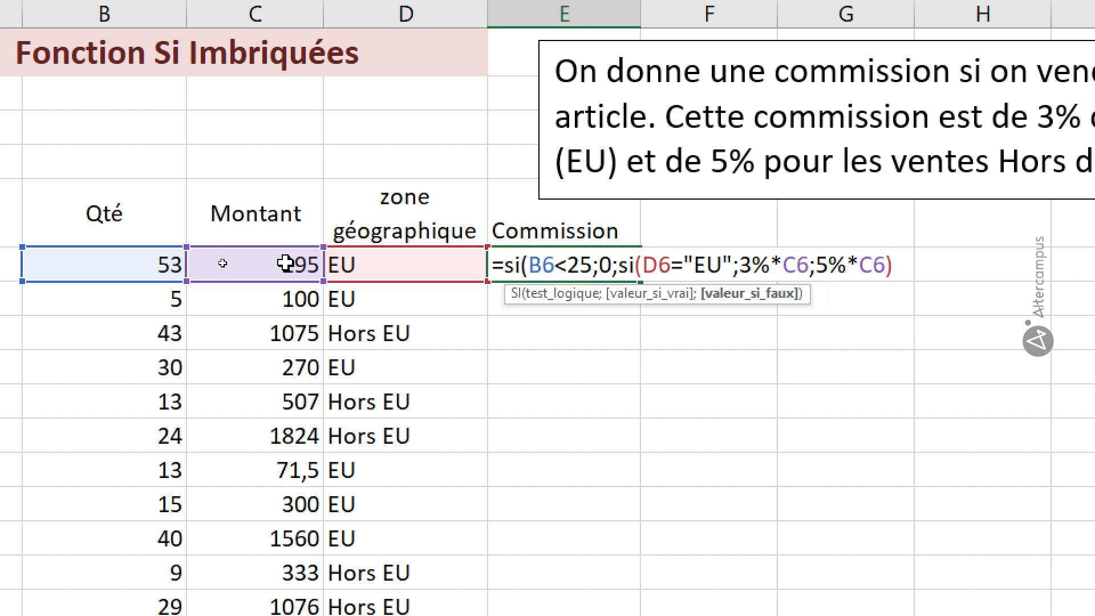
type(")")
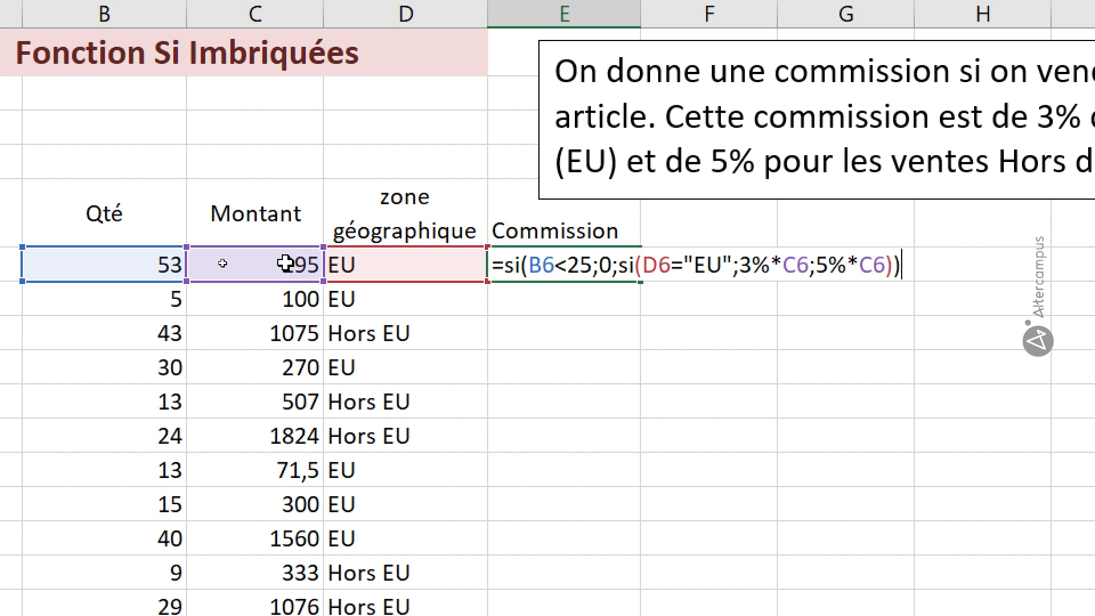
key("Return")
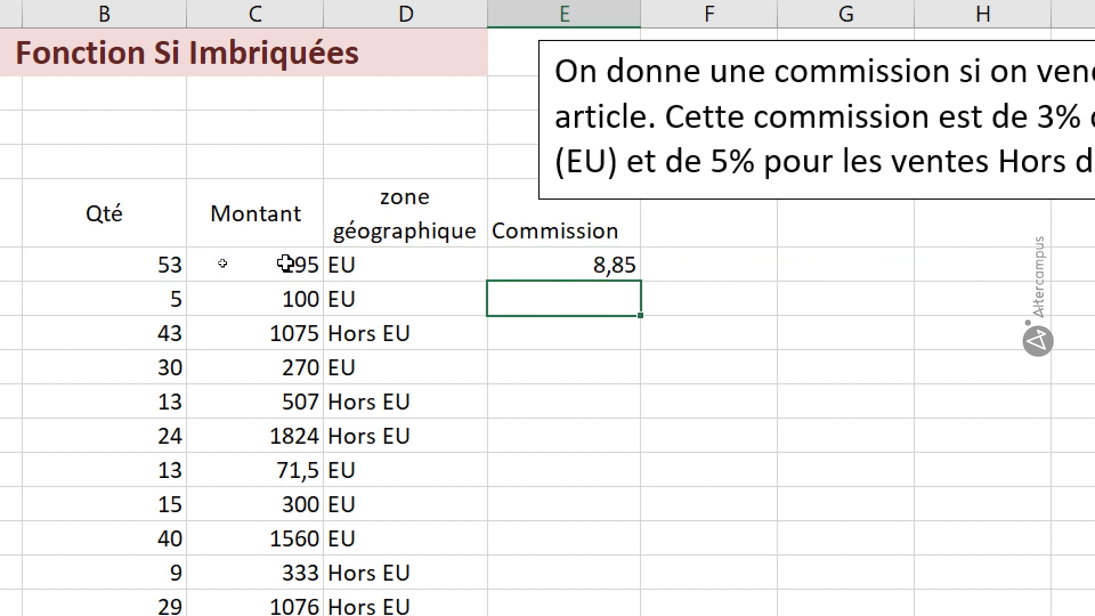
Fill the commission formula from E6 down to the last article row, E18
left_click(582, 265)
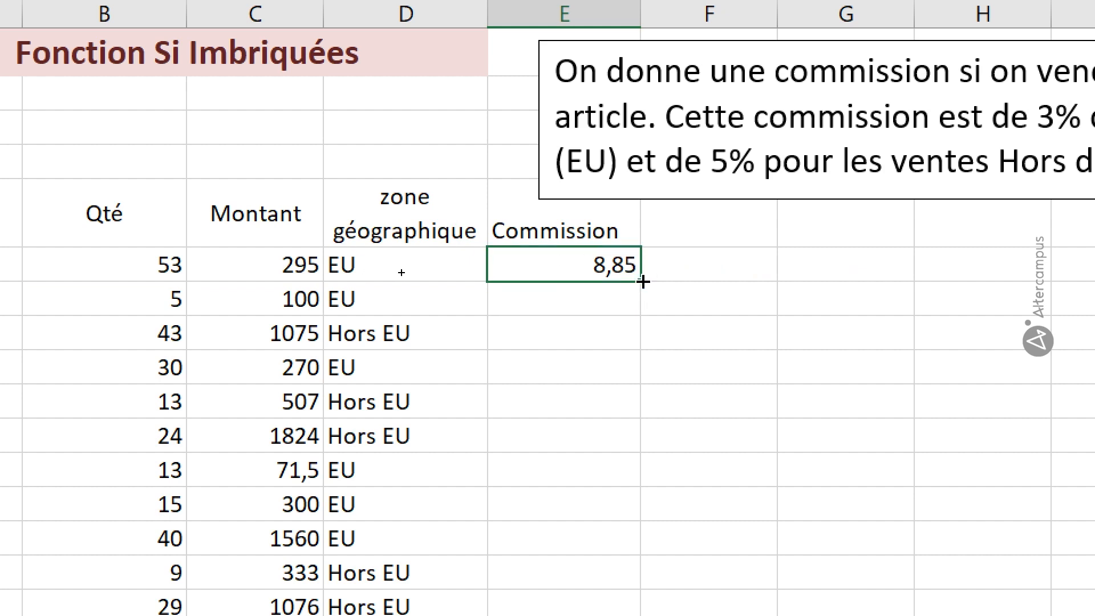
double_click(640, 281)
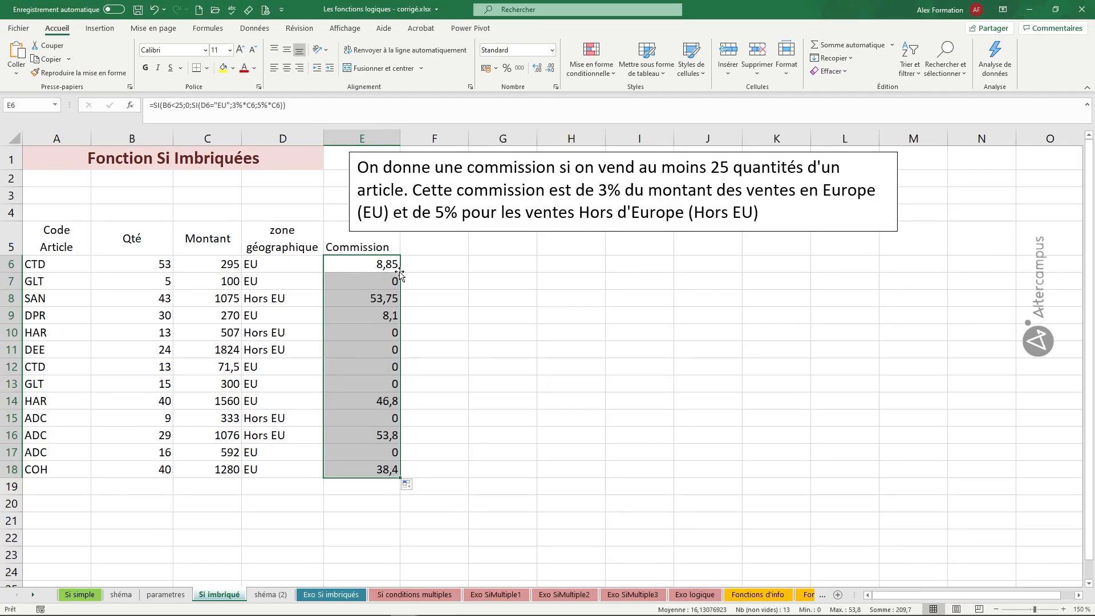
left_click(441, 288)
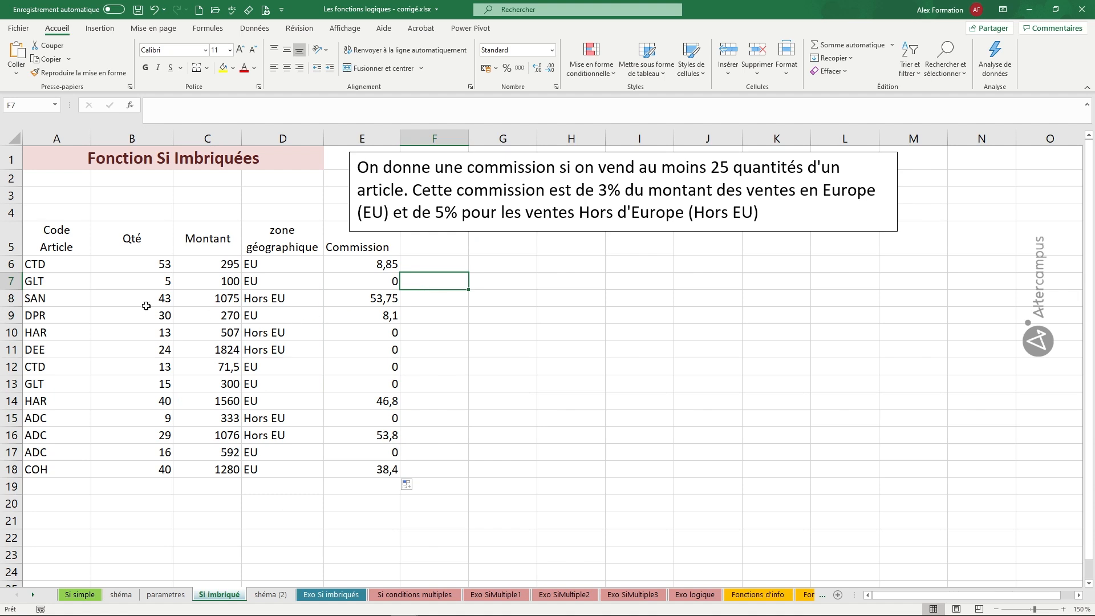
Check the commissions in rows 7 to 9 against their quantities and zones, and review the nested SI formula in E6
left_click(151, 281)
left_click(363, 286)
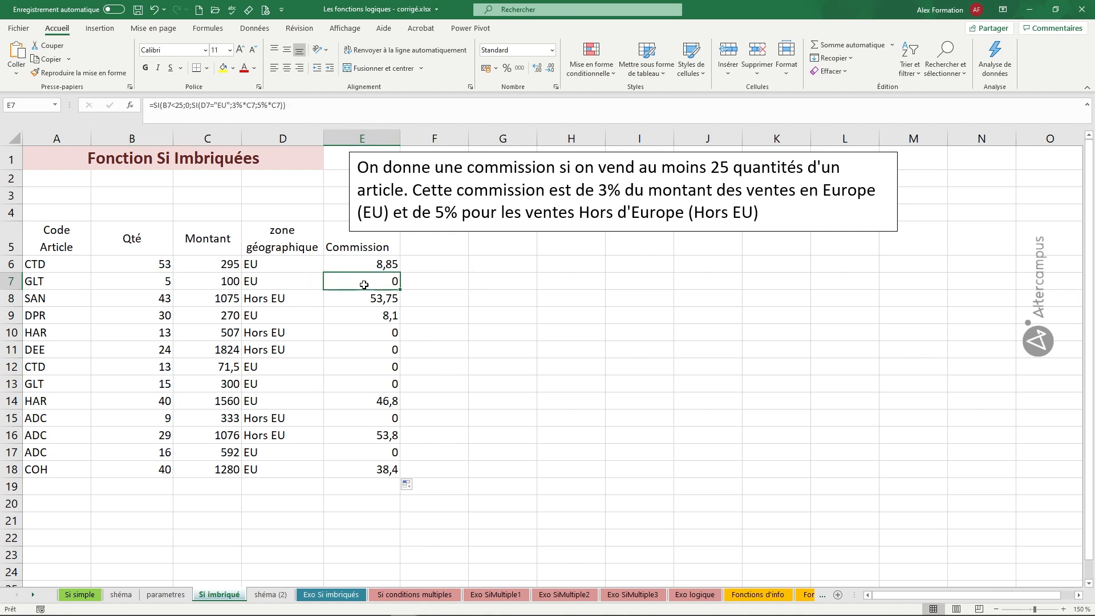
left_click(162, 311)
left_click(161, 298)
left_click(166, 313)
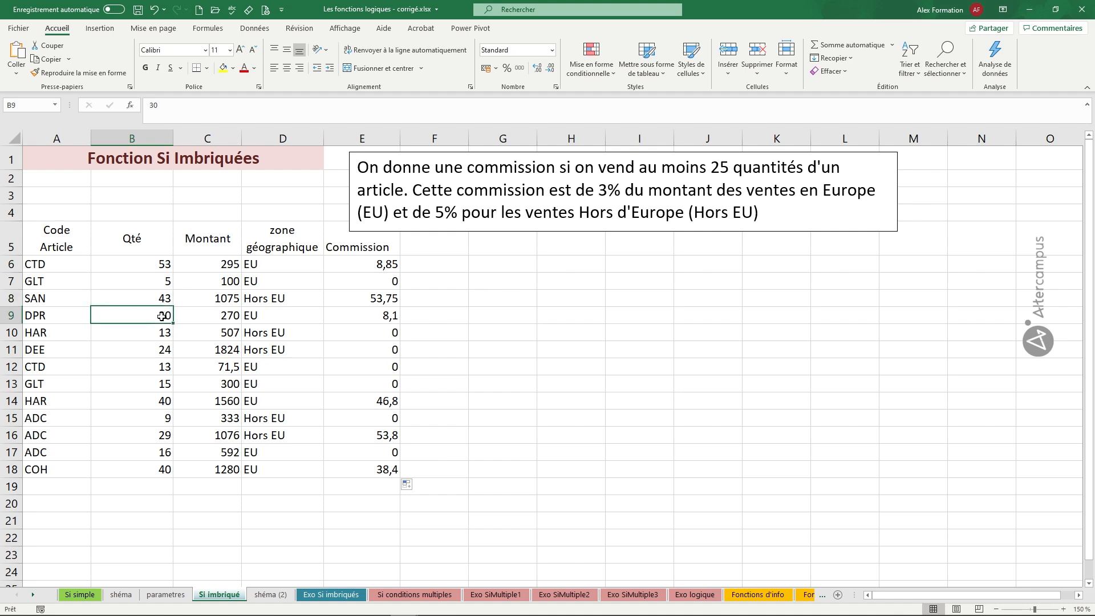
left_click(255, 316)
left_click(360, 317)
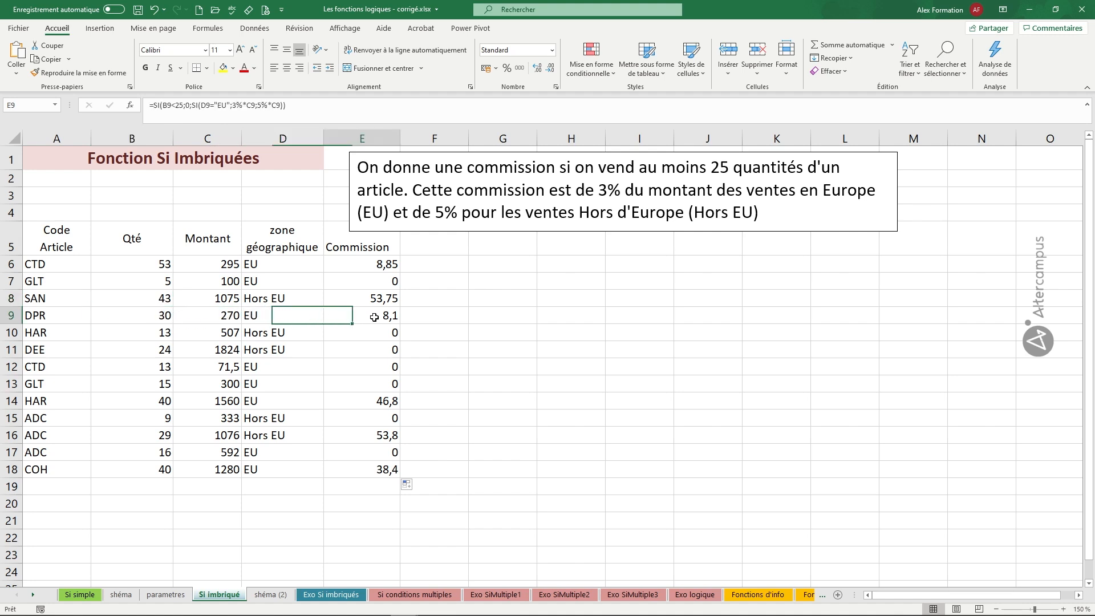
left_click(289, 316)
left_click(289, 298)
left_click(369, 298)
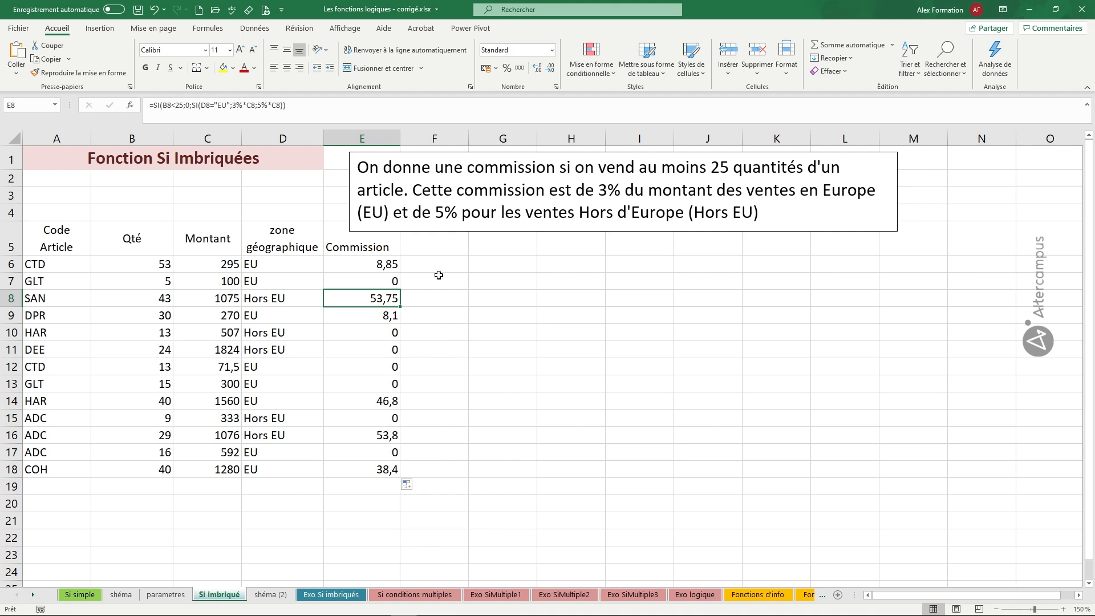
double_click(387, 265)
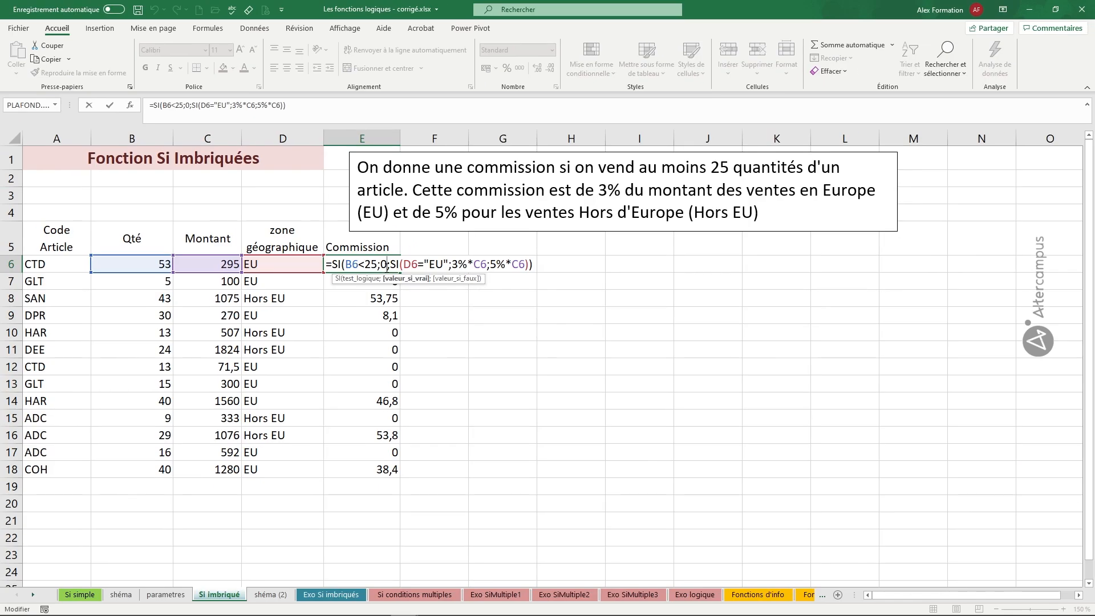
key("Return")
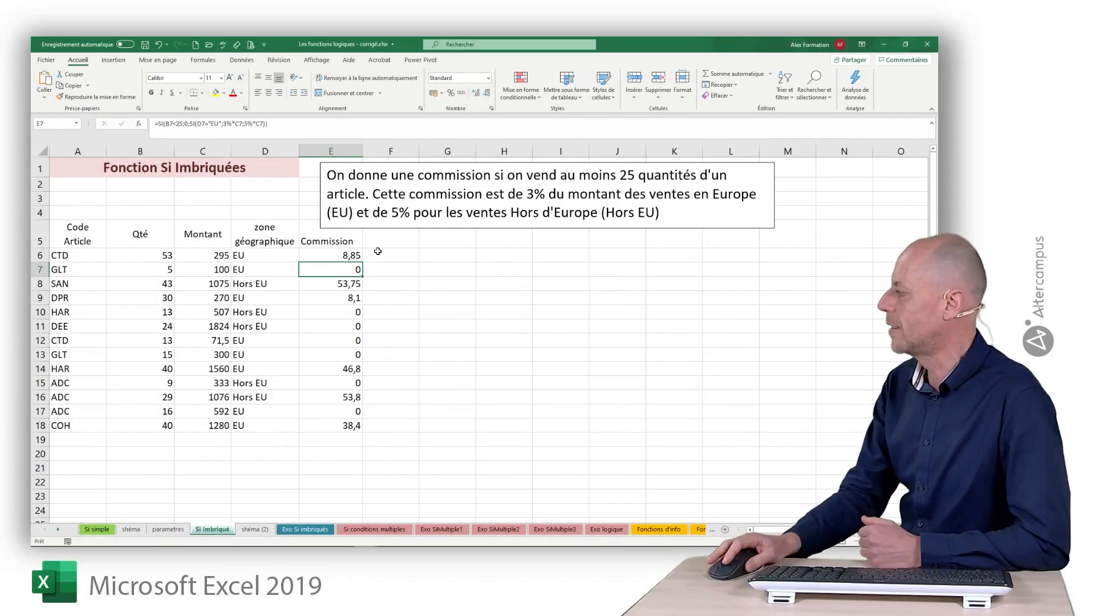
Open the Exo Si imbriqués worksheet to view its exercises
left_click(308, 529)
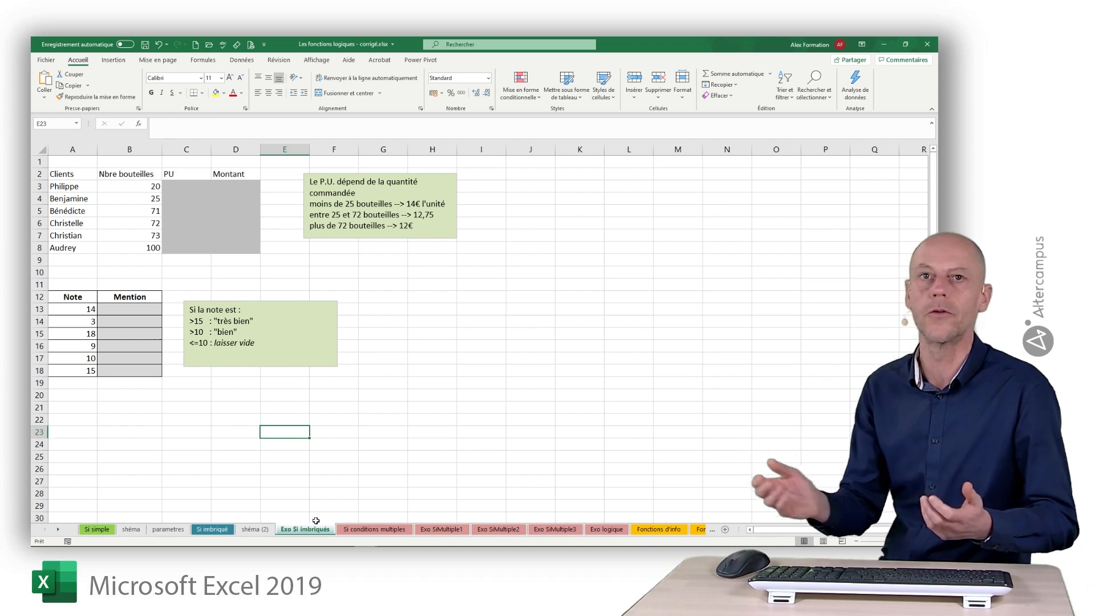